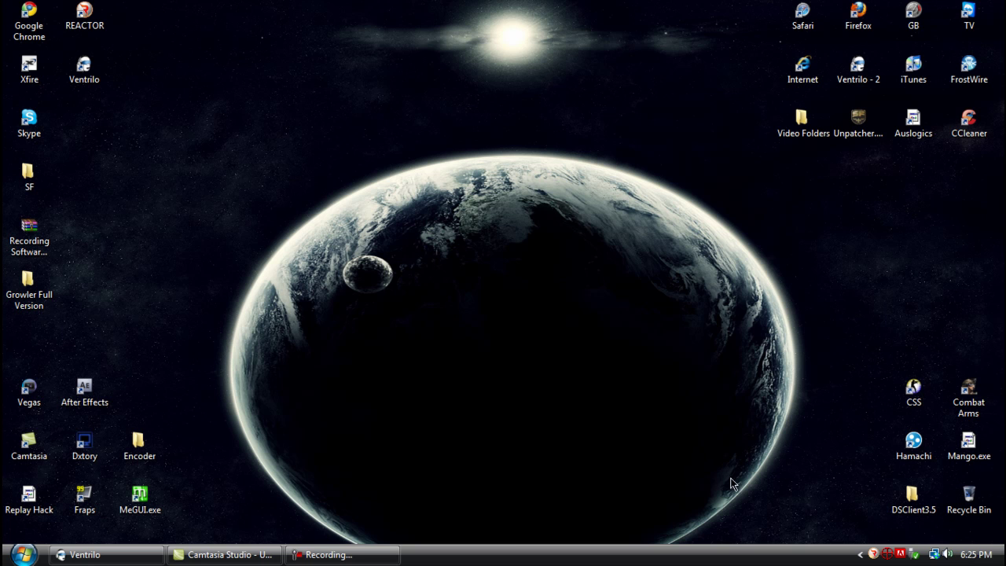
Step: Launch Growler Gun Cam and open the 06-17-03PM clip in the movie editor
{"action": "double_click", "coordinate": [887, 555]}
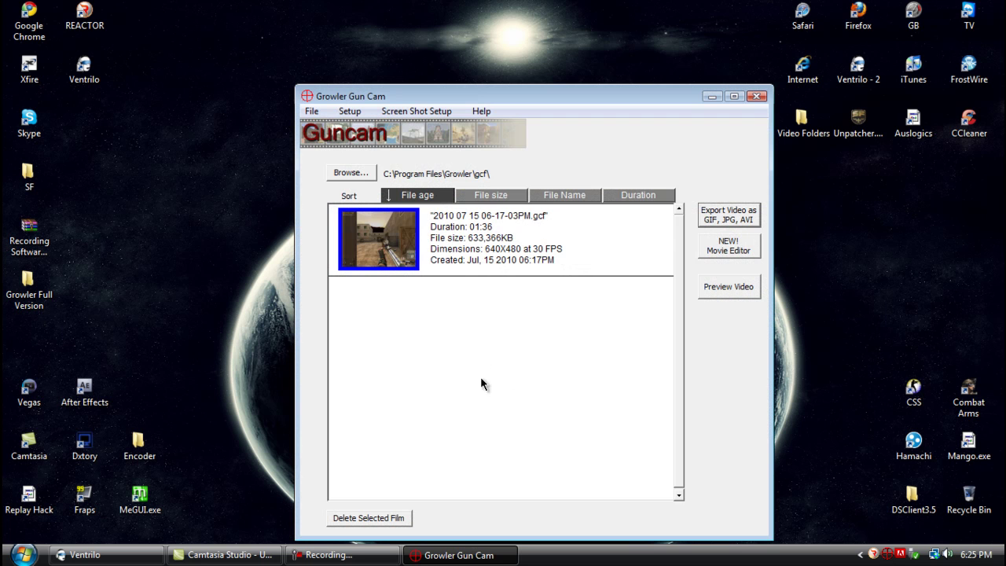
{"action": "left_click", "coordinate": [392, 254]}
{"action": "left_click", "coordinate": [728, 215]}
Step: In Export Setup, choose the Xvid codec for AVI and decline reinstalling Xvid
{"action": "left_click", "coordinate": [531, 140]}
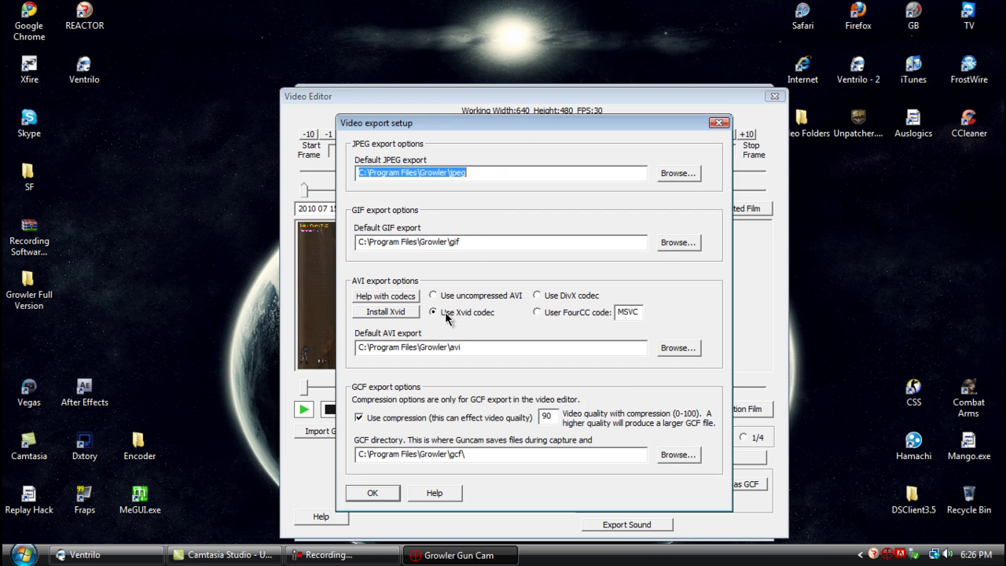
{"action": "left_click", "coordinate": [536, 296]}
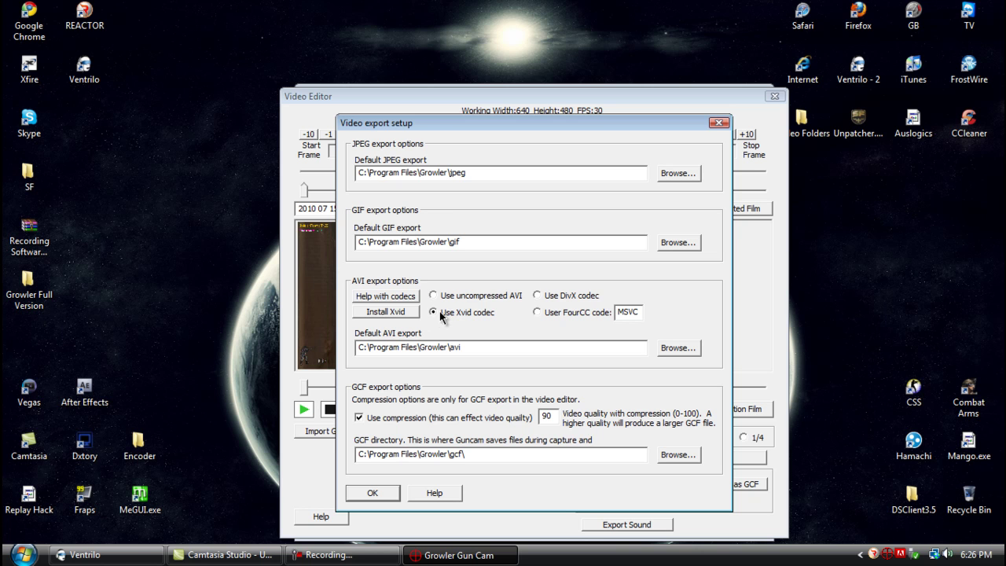
{"action": "left_click", "coordinate": [390, 311]}
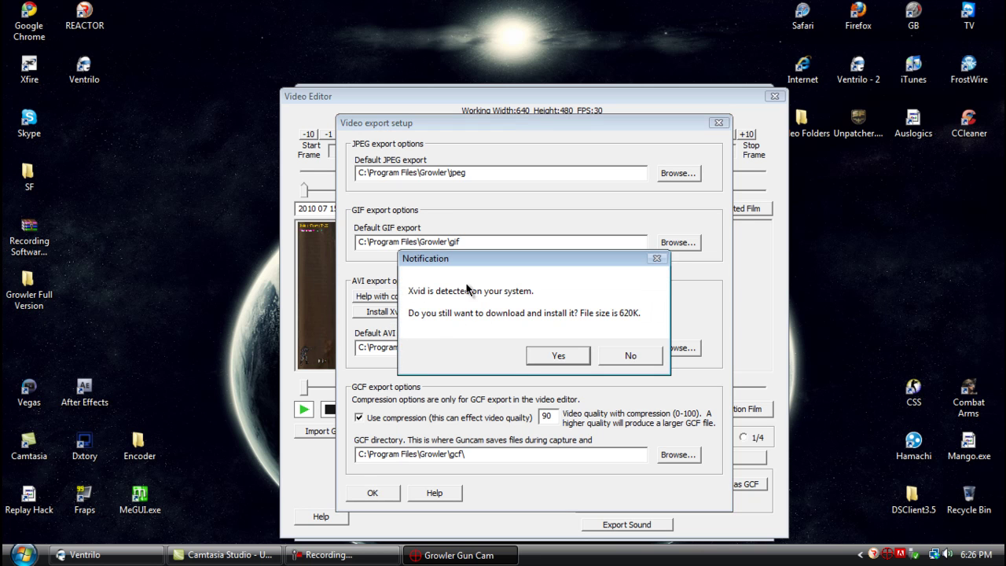
{"action": "left_click", "coordinate": [630, 356]}
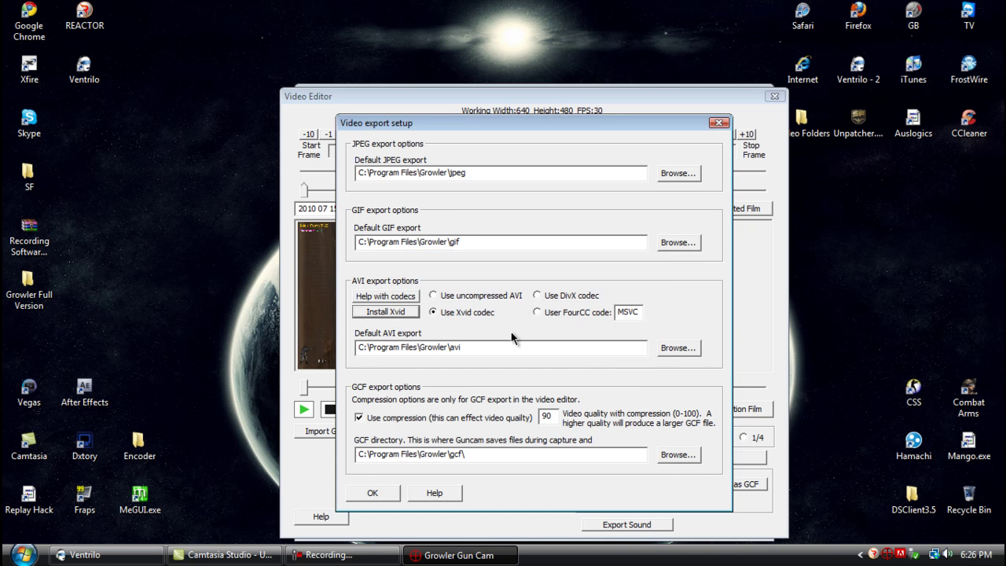
{"action": "left_click", "coordinate": [385, 311]}
{"action": "left_click", "coordinate": [629, 355]}
Step: Accept the export settings, append the clip to the destination film, and set Double playback speed
{"action": "left_click", "coordinate": [371, 493]}
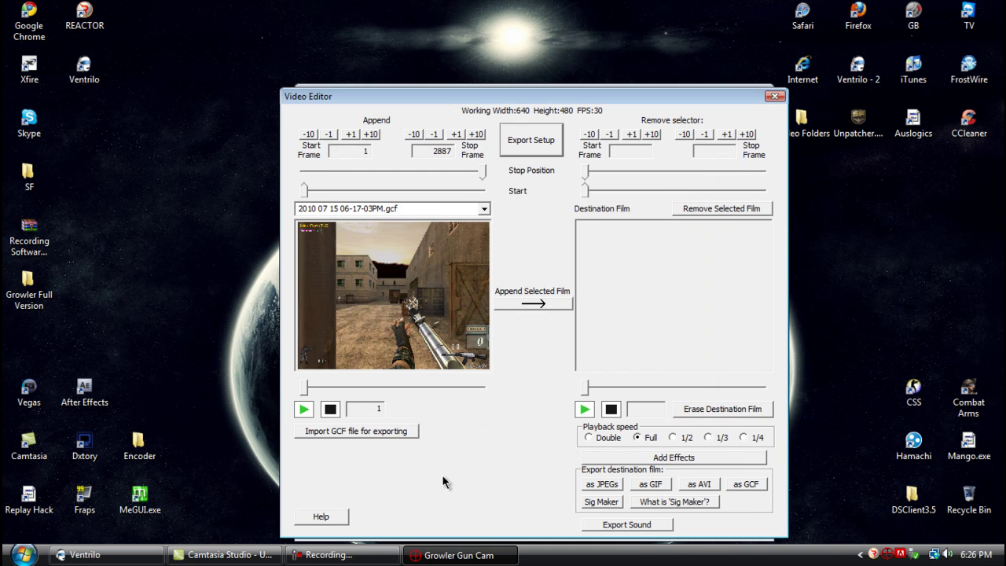
{"action": "left_click", "coordinate": [534, 305]}
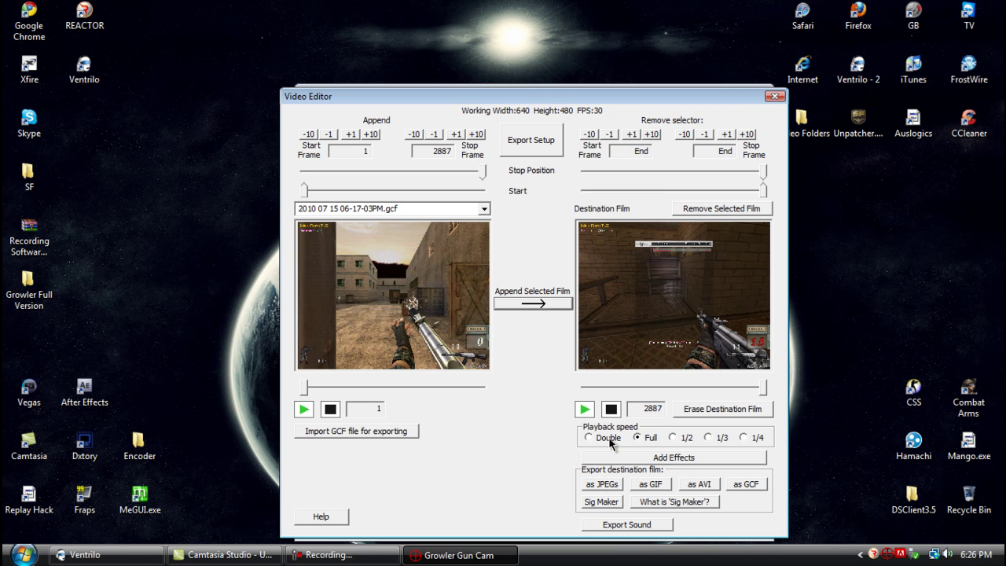
{"action": "left_click", "coordinate": [589, 438]}
{"action": "left_click", "coordinate": [600, 441]}
Step: In AVI options, leave time stamps off, set Xvid film quality to 5, and accept
{"action": "left_click", "coordinate": [699, 485]}
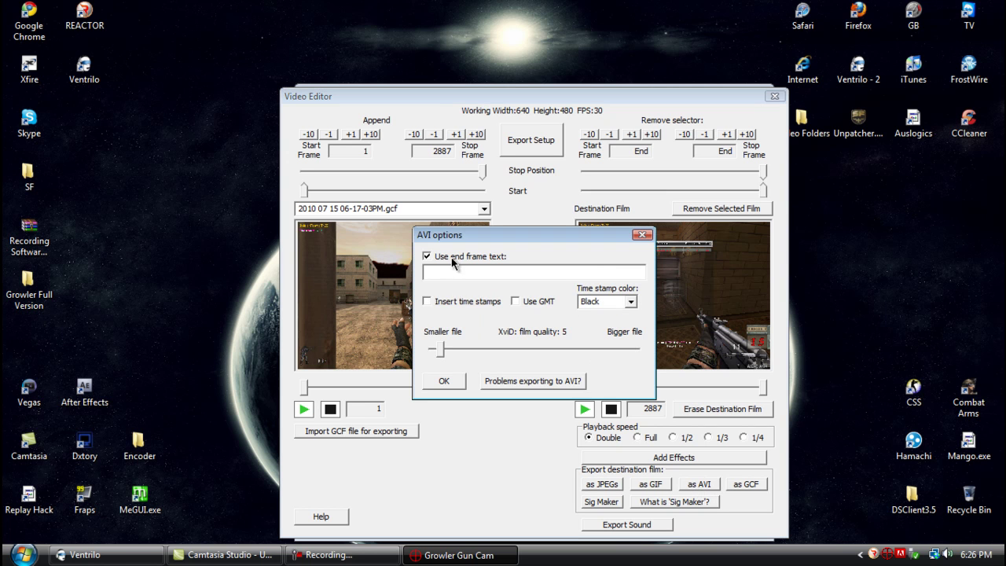
{"action": "left_click", "coordinate": [438, 303]}
{"action": "left_click", "coordinate": [631, 302]}
{"action": "mouse_move", "coordinate": [442, 351]}
{"action": "left_mouse_down"}
{"action": "mouse_move", "coordinate": [596, 351]}
{"action": "mouse_move", "coordinate": [442, 351]}
{"action": "left_mouse_up"}
{"action": "left_click_drag", "start_coordinate": [578, 332], "coordinate": [503, 332]}
{"action": "left_click", "coordinate": [567, 331]}
{"action": "left_click", "coordinate": [449, 383]}
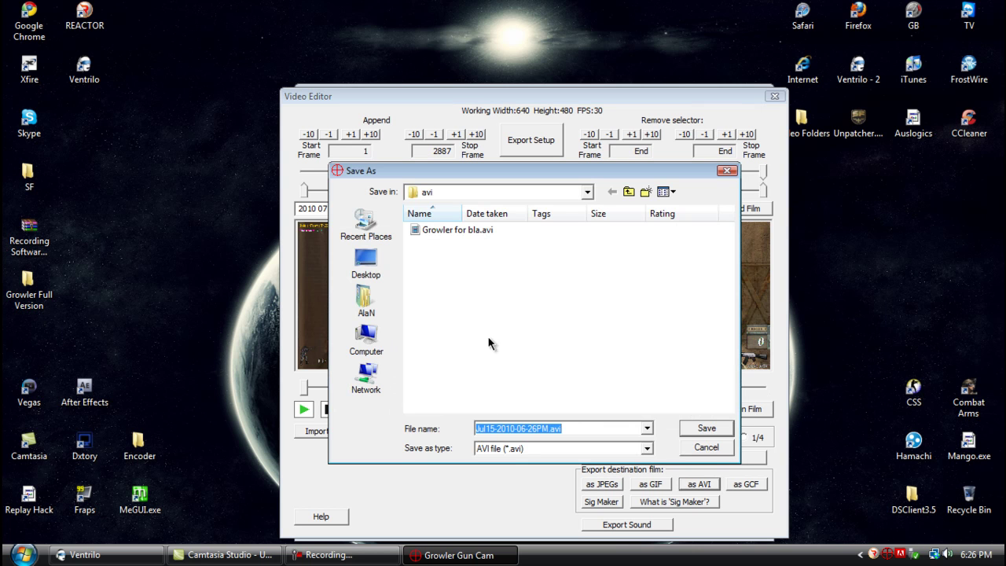
Step: Save the export as 'Growler for bla 2.avi' to start the Xvid export
{"action": "left_click", "coordinate": [440, 232]}
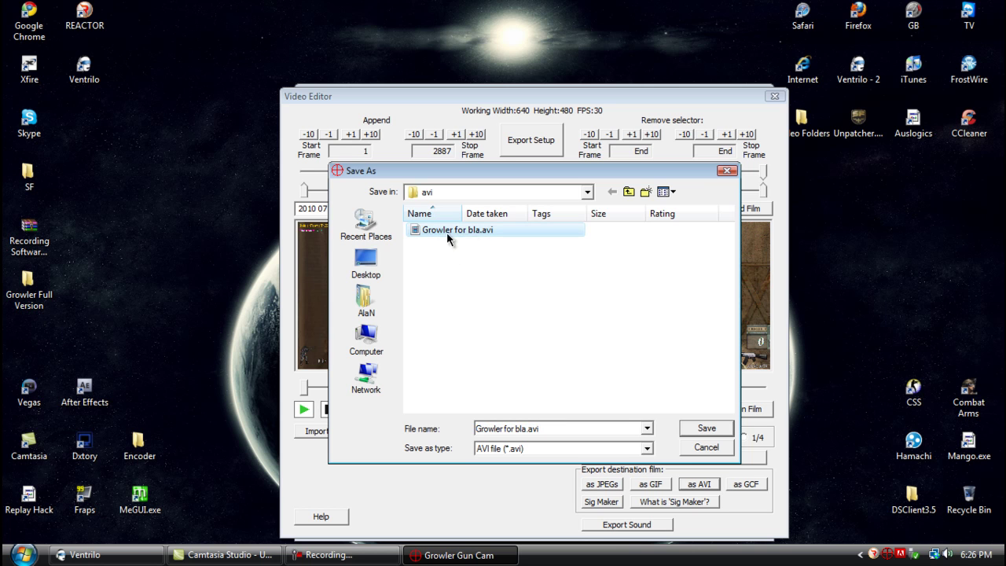
{"action": "left_click", "coordinate": [535, 429]}
{"action": "type", "text": "2"}
{"action": "left_click", "coordinate": [705, 429]}
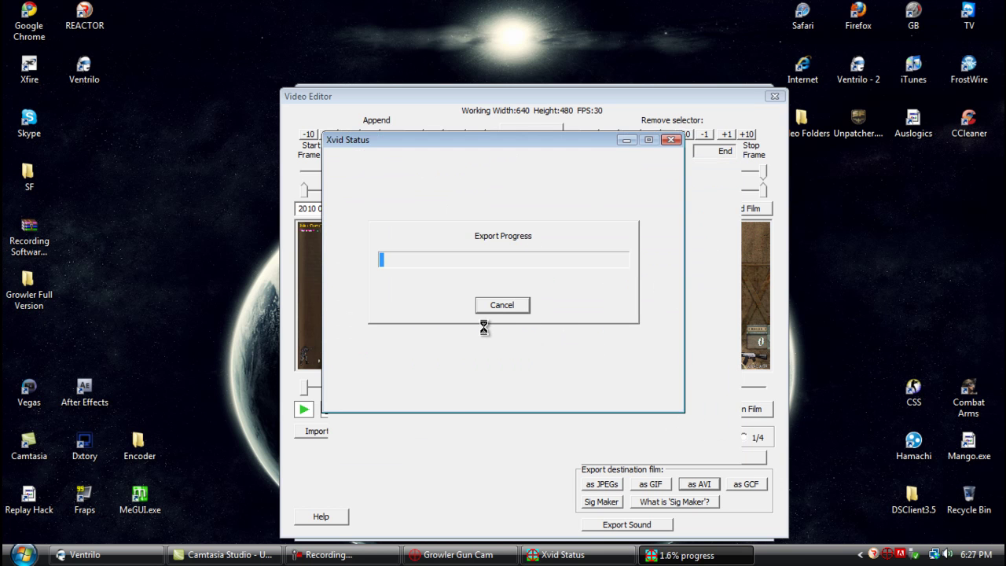
Step: Cancel the running export, dismiss the troubleshooting notice, and close the video editor
{"action": "left_click", "coordinate": [500, 304]}
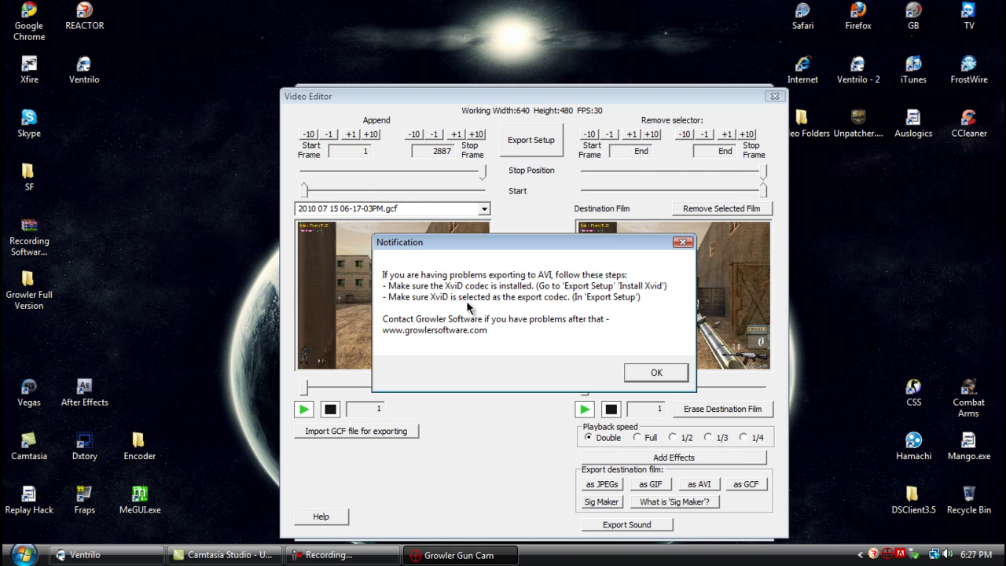
{"action": "left_click", "coordinate": [657, 373]}
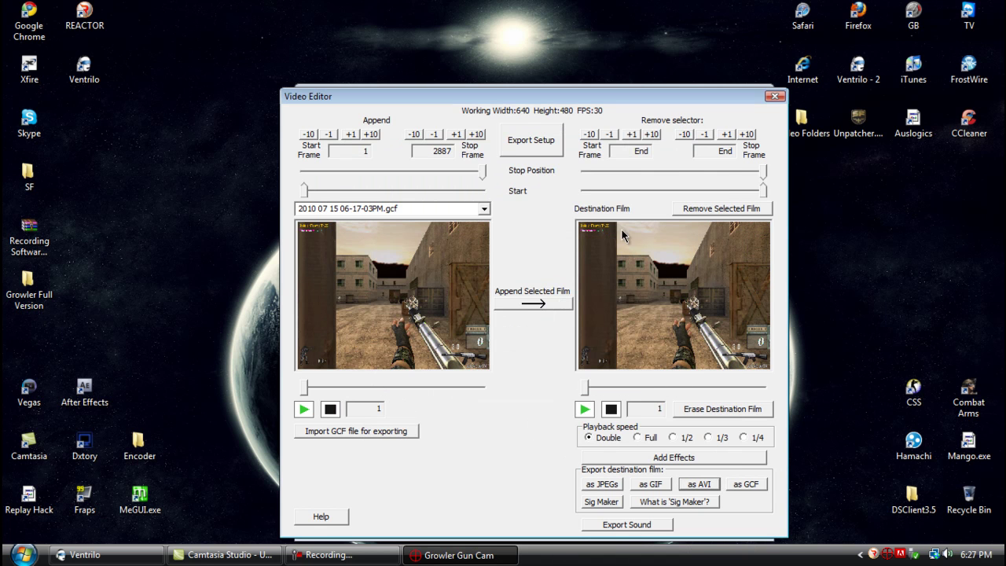
{"action": "left_click", "coordinate": [774, 96]}
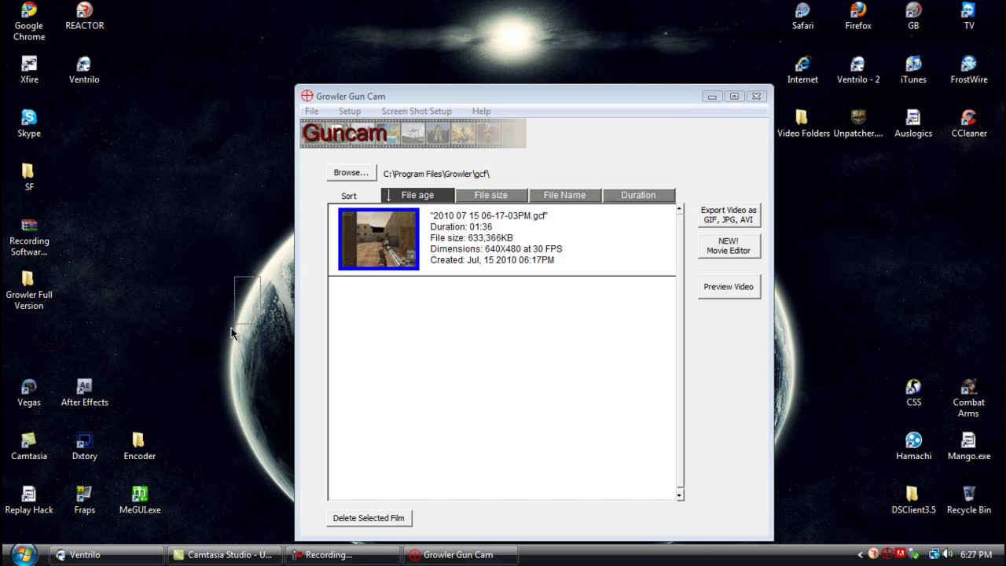
Step: Browse from Computer to C:\Program Files\Growler\avi and select Growler for bla.avi
{"action": "key", "text": "super"}
{"action": "left_click", "coordinate": [212, 375]}
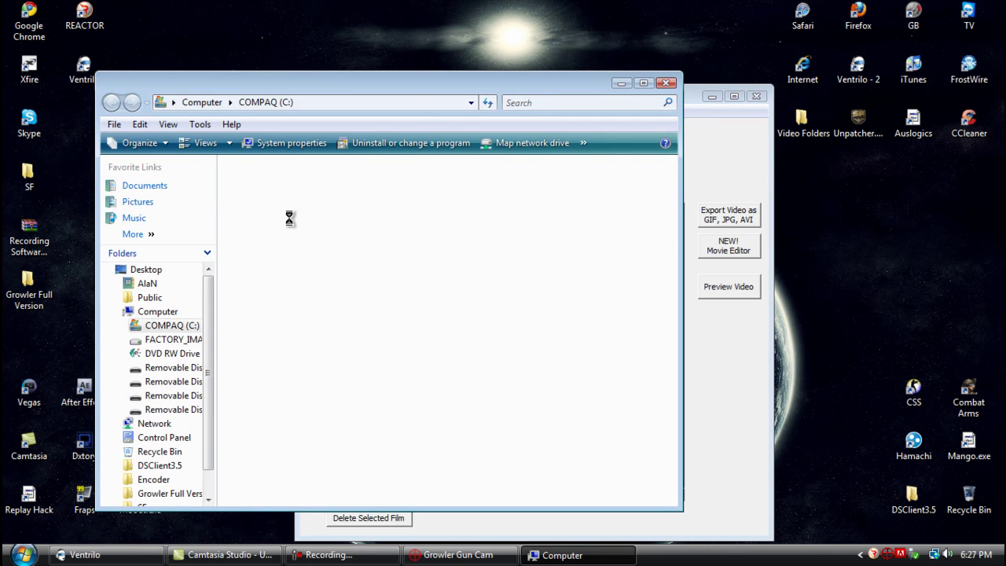
{"action": "double_click", "coordinate": [287, 213]}
{"action": "double_click", "coordinate": [267, 324]}
{"action": "type", "text": "g"}
{"action": "left_click", "coordinate": [255, 207]}
{"action": "double_click", "coordinate": [261, 206]}
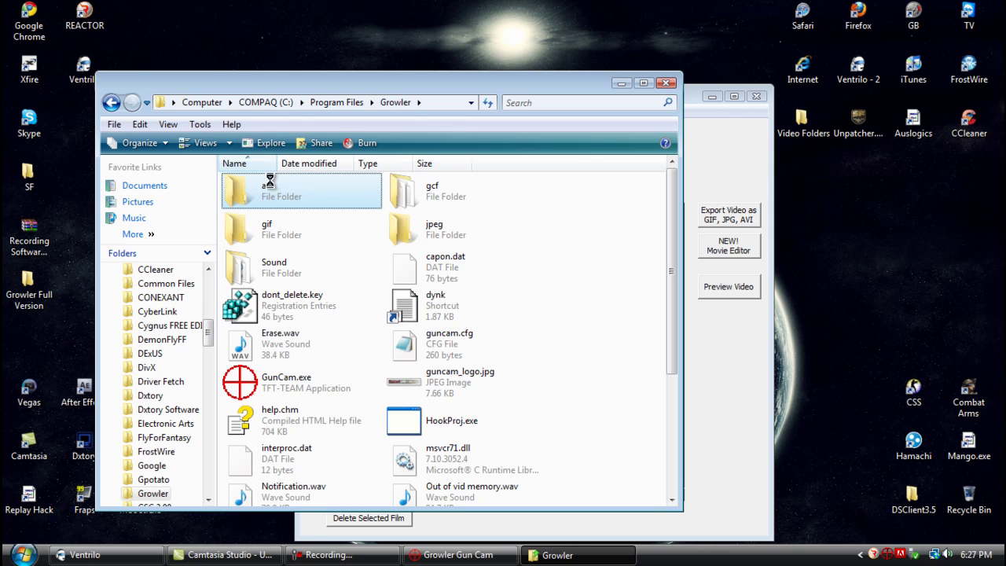
{"action": "double_click", "coordinate": [272, 186]}
{"action": "left_click", "coordinate": [260, 220]}
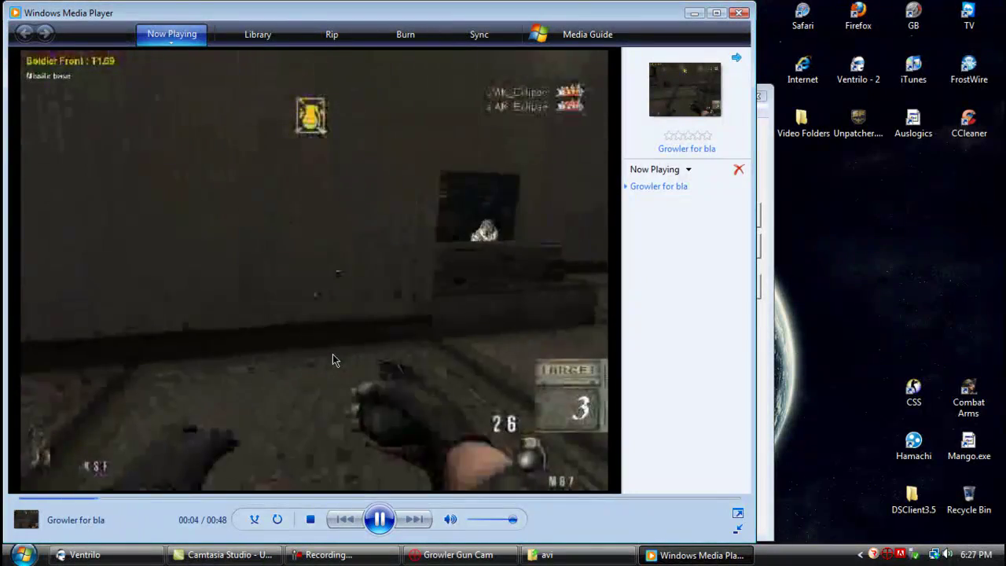
Step: After watching, close Windows Media Player, the avi folder window and Growler Gun Cam
{"action": "left_click", "coordinate": [743, 13]}
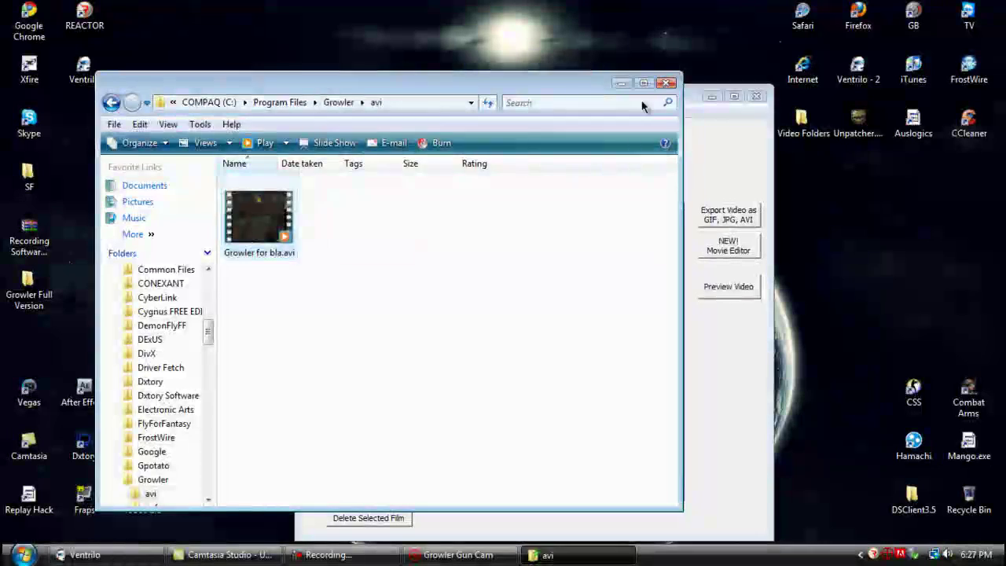
{"action": "left_click", "coordinate": [665, 84]}
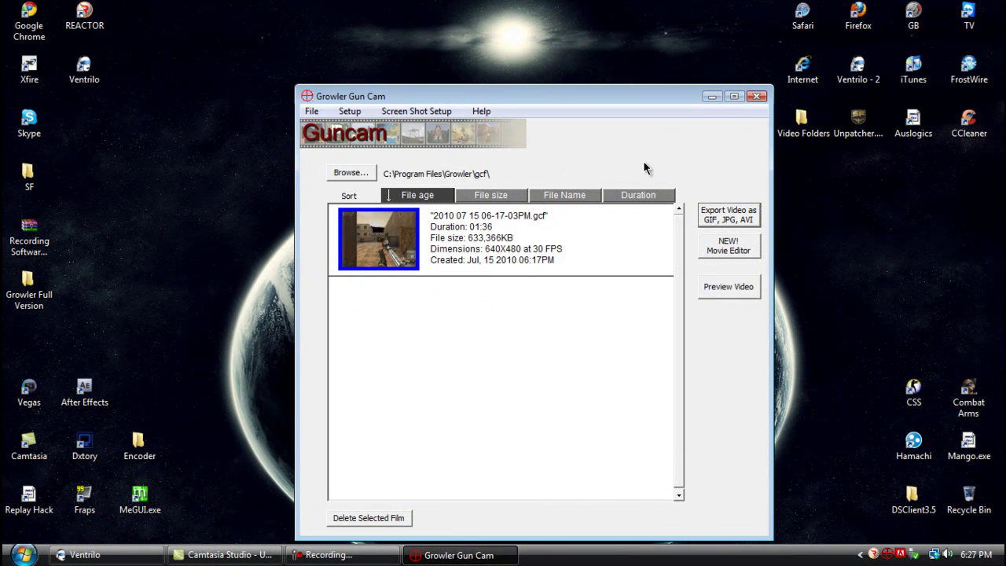
{"action": "left_click", "coordinate": [757, 96]}
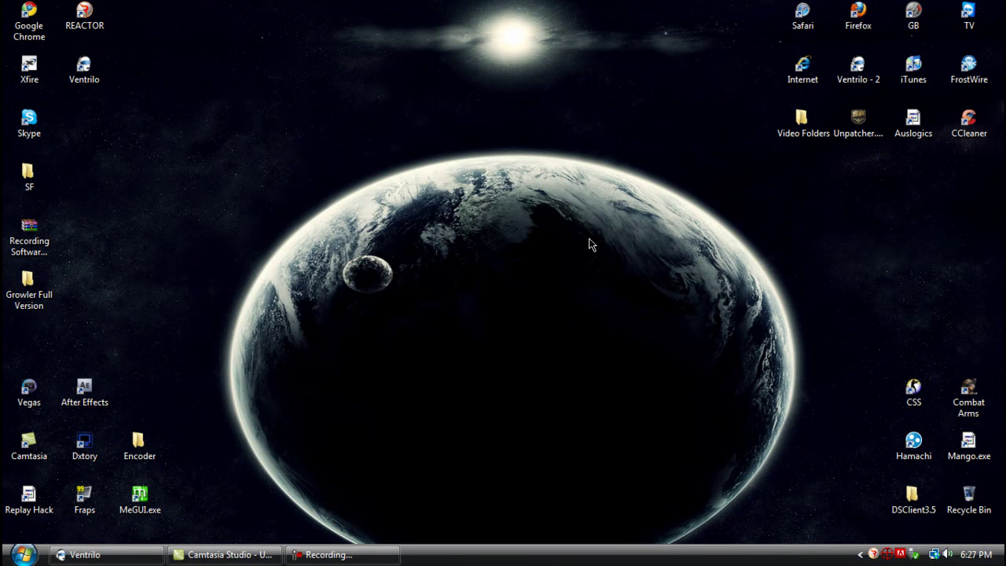